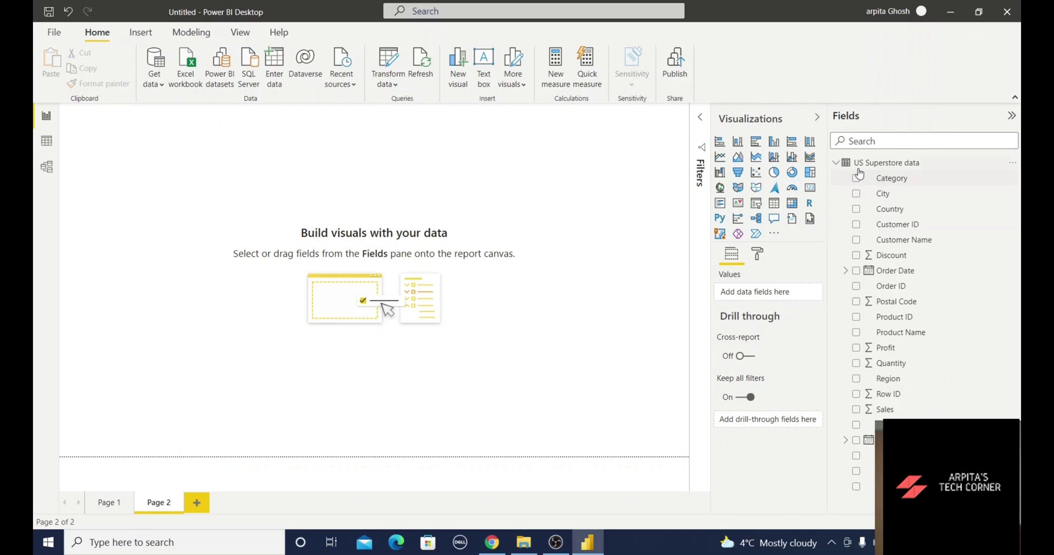
Step: Locate the Stacked bar chart visual in the Visualizations pane on the blank Page 2
mouse_move(871, 170)
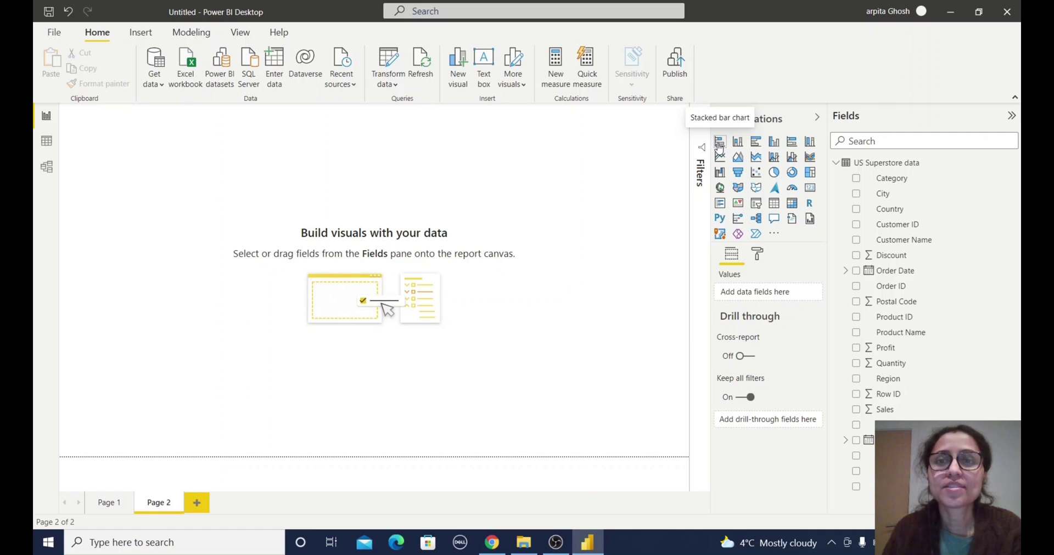
Step: Insert a stacked bar chart with Category on the axis and Sales as values, then enlarge it
click(718, 142)
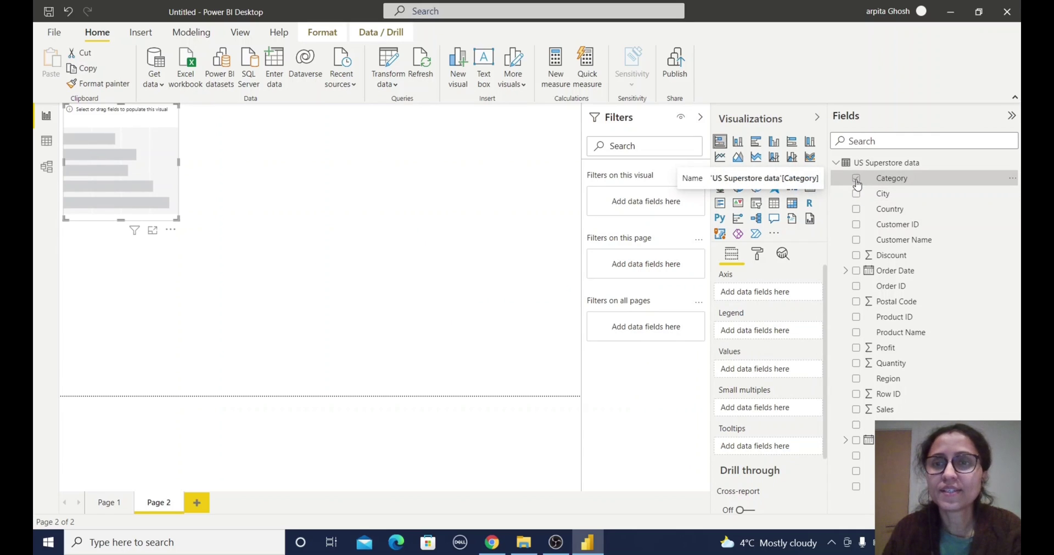
click(856, 179)
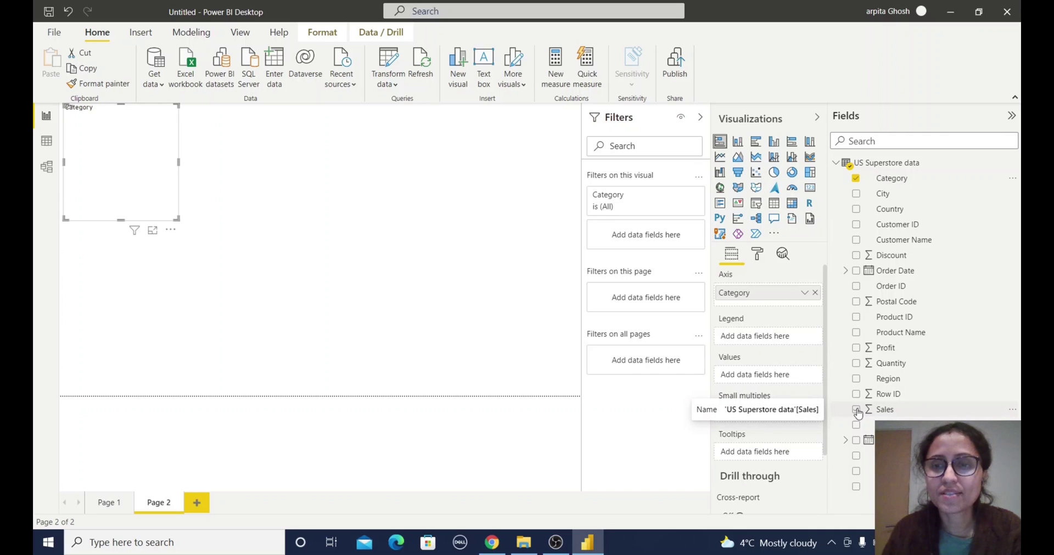
click(885, 410)
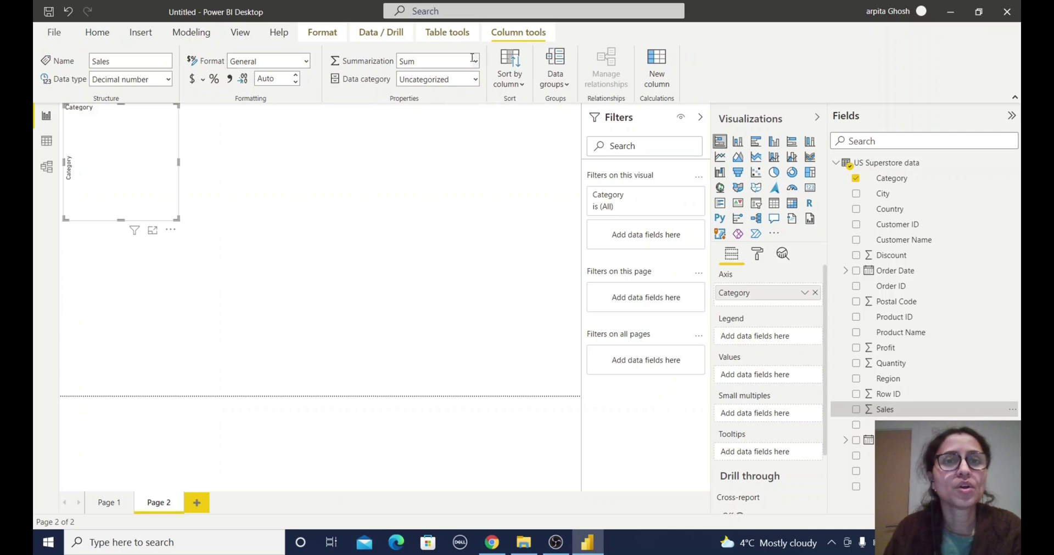
click(856, 412)
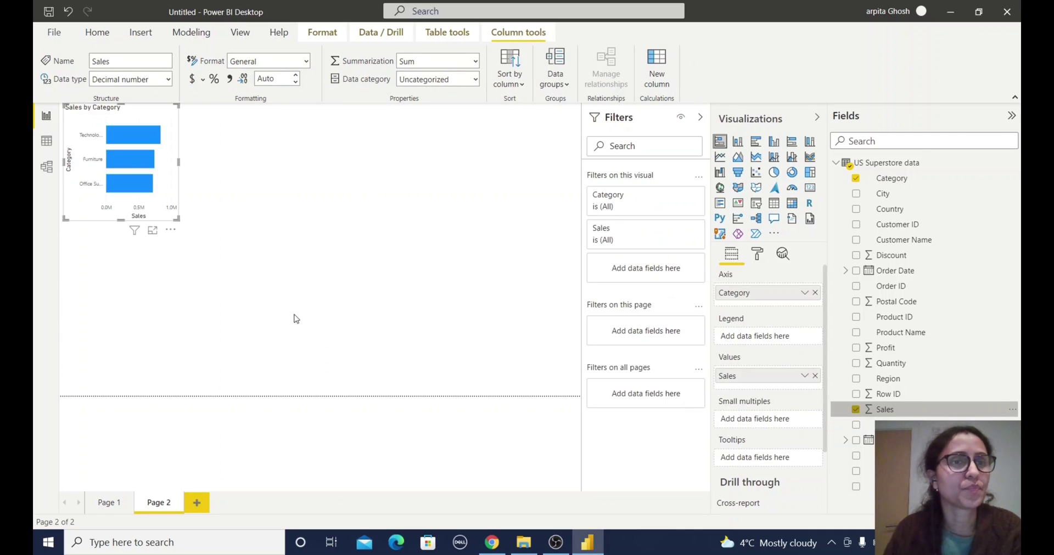
drag(177, 219, 201, 241)
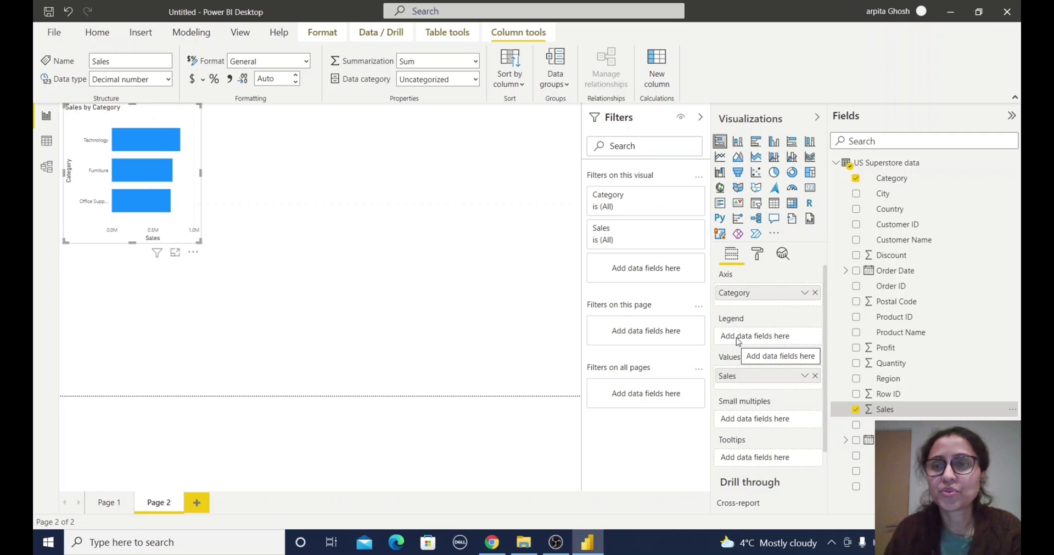
Step: Add Ship Mode as the chart's legend and drag the chart larger so labels show fully
drag(842, 455, 775, 339)
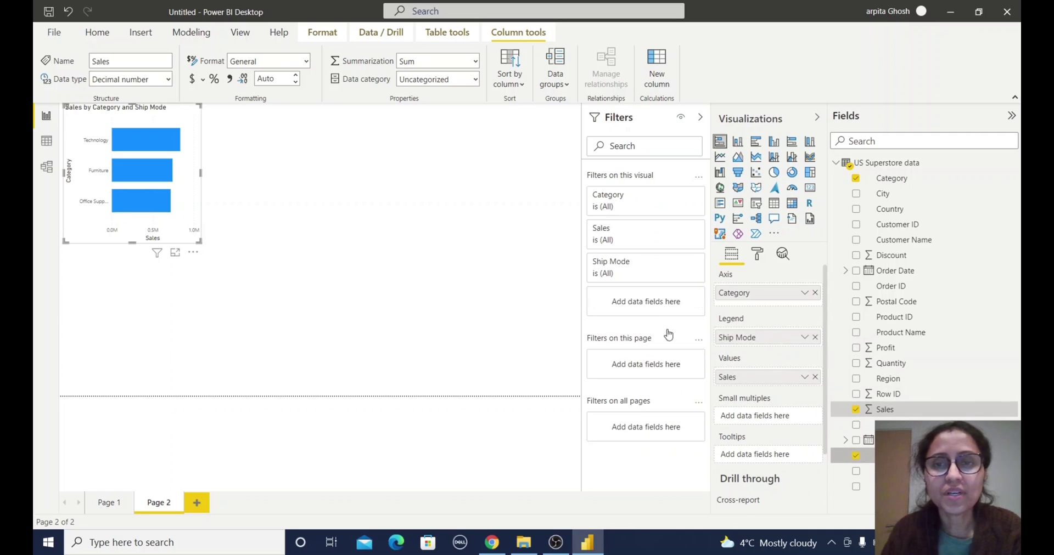
drag(197, 240, 279, 285)
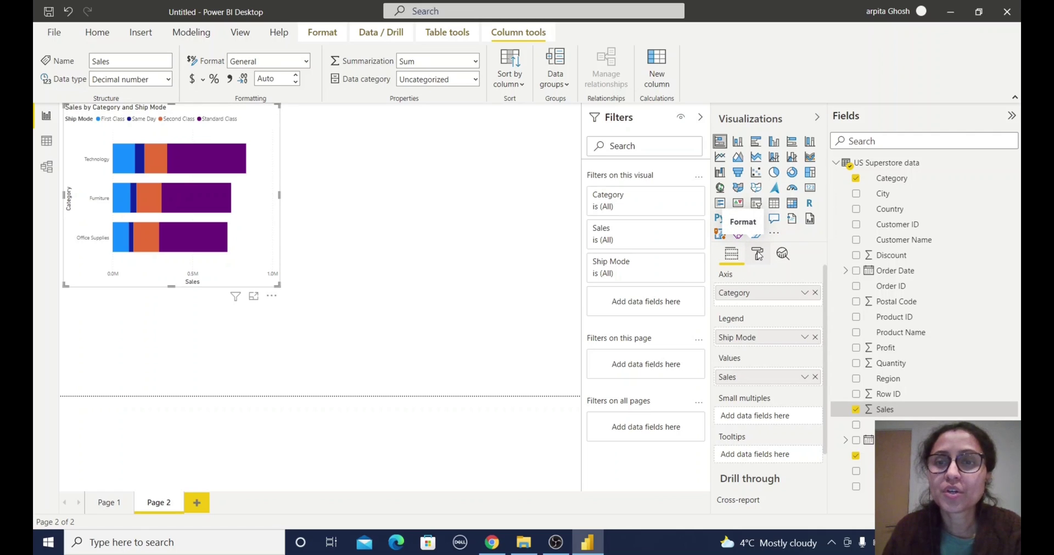
Step: Set the legend position to Bottom center, turn its title off, and use 11 pt text
click(758, 253)
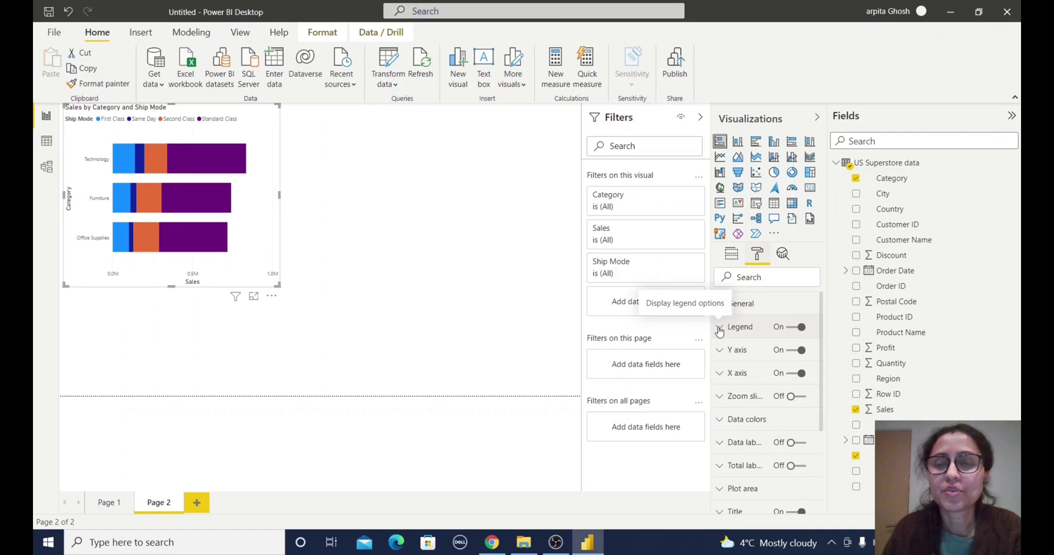
click(718, 328)
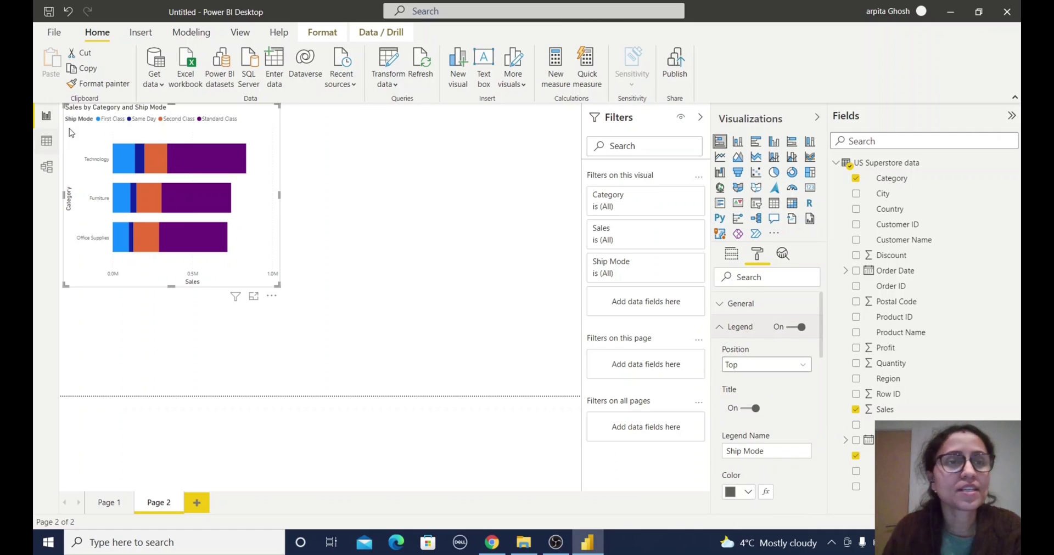
click(761, 366)
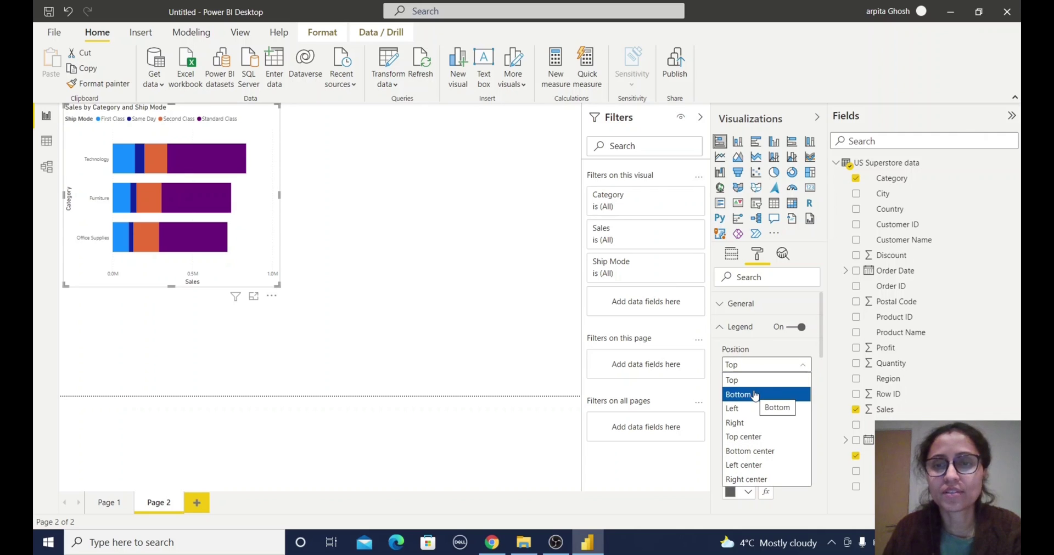
click(767, 455)
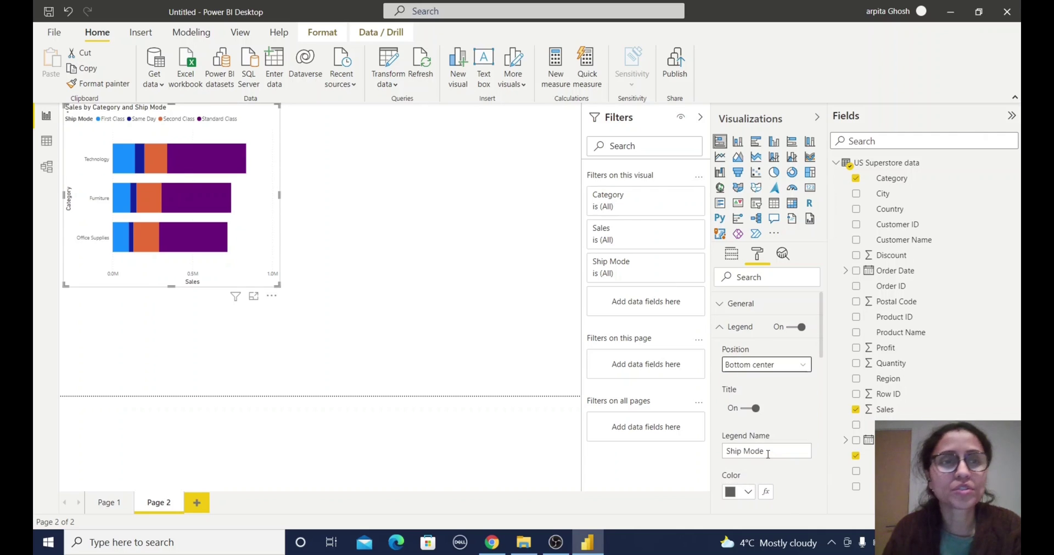
scroll(779, 381, down, 1)
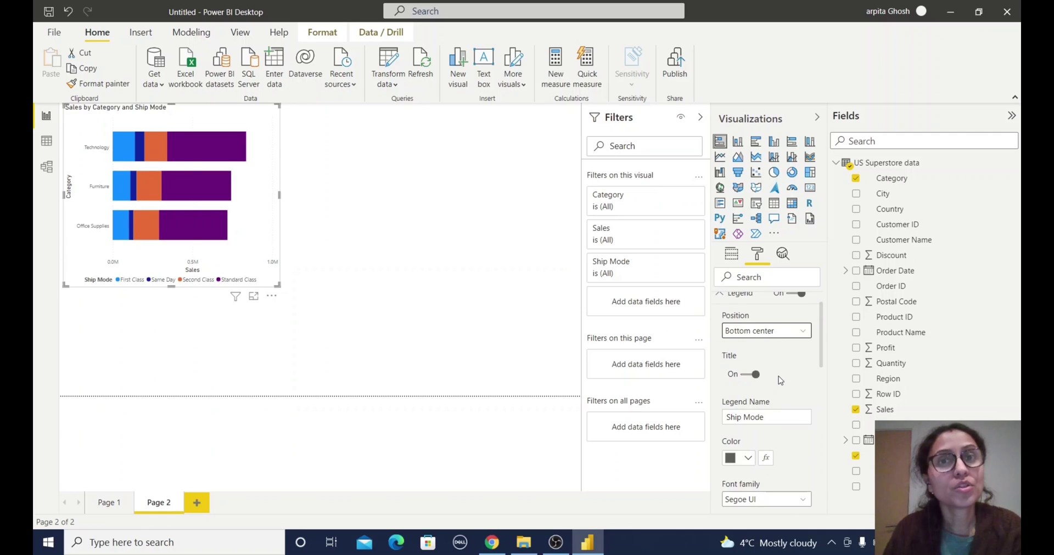
click(744, 378)
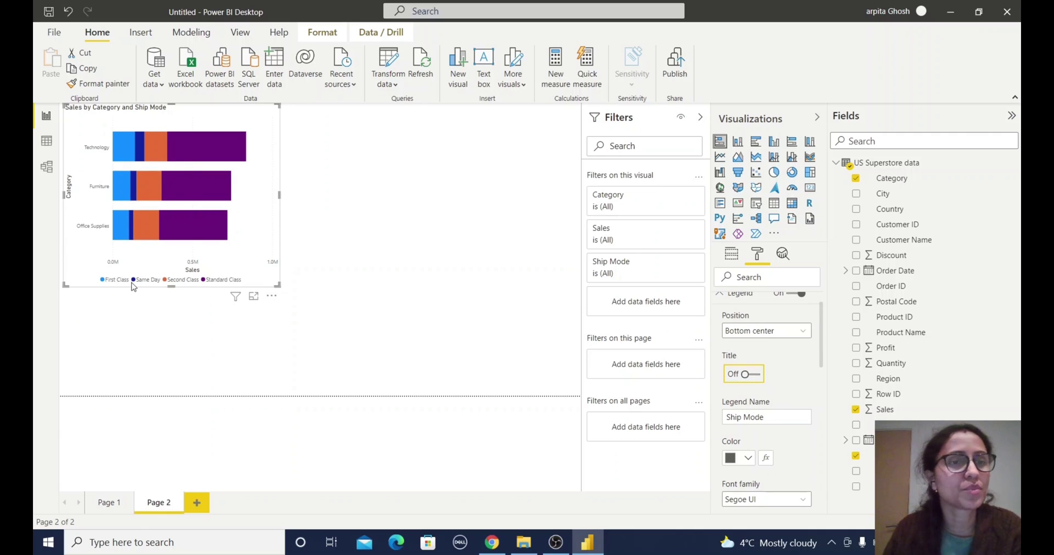
scroll(774, 388, down, 3)
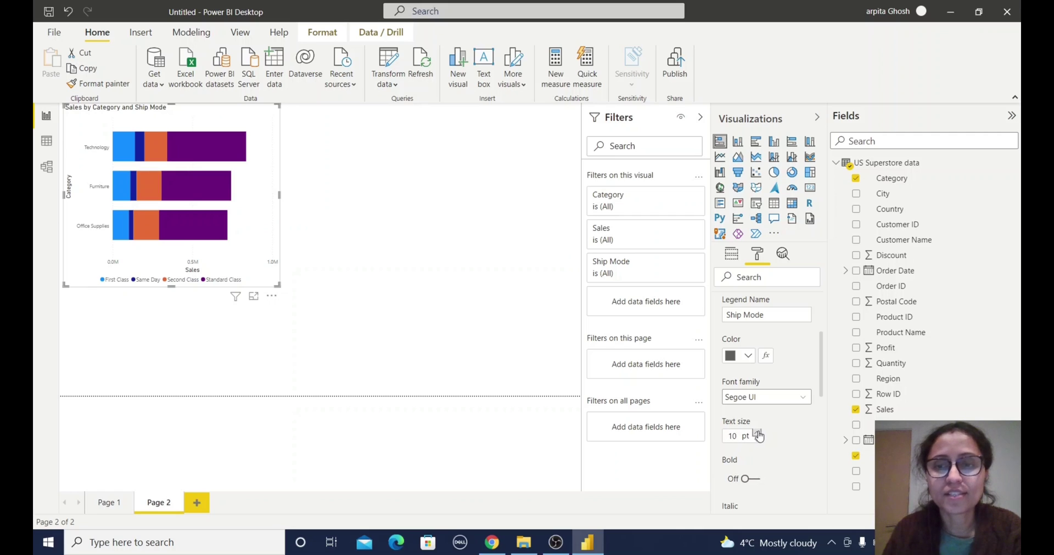
click(757, 432)
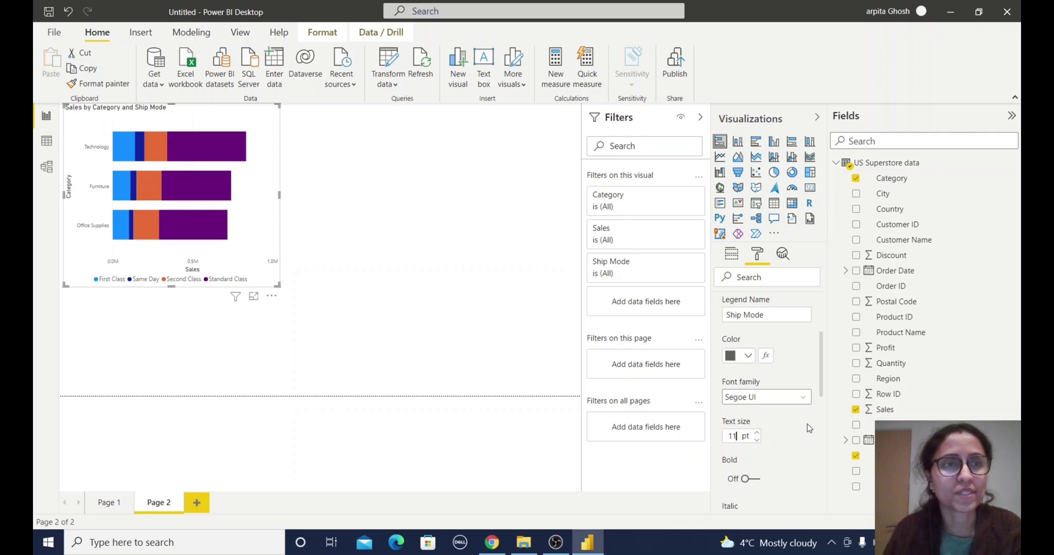
scroll(807, 430, down, 5)
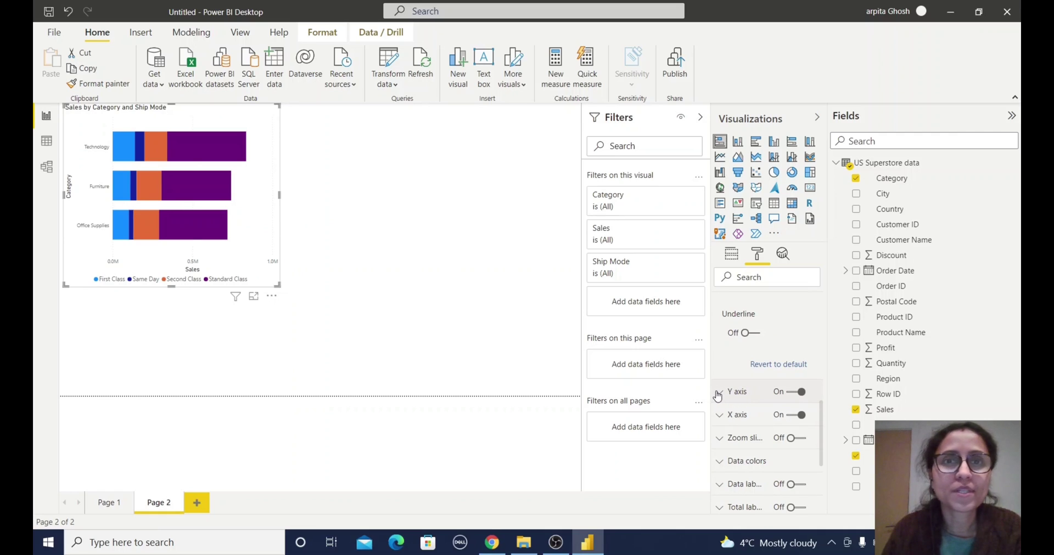
Step: Set the X axis display units to None so Sales shows full values like 500,000
click(721, 398)
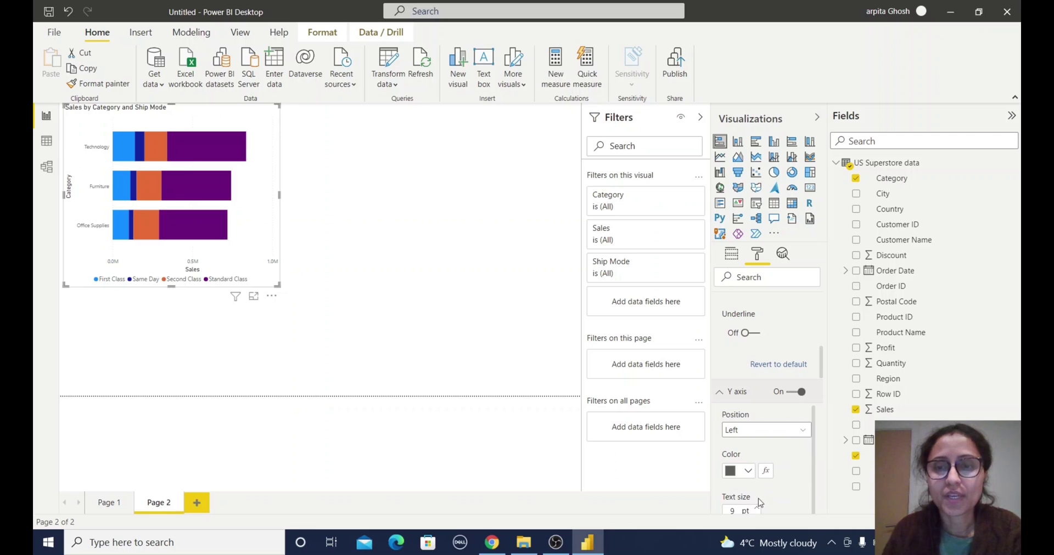
scroll(759, 503, down, 2)
click(719, 391)
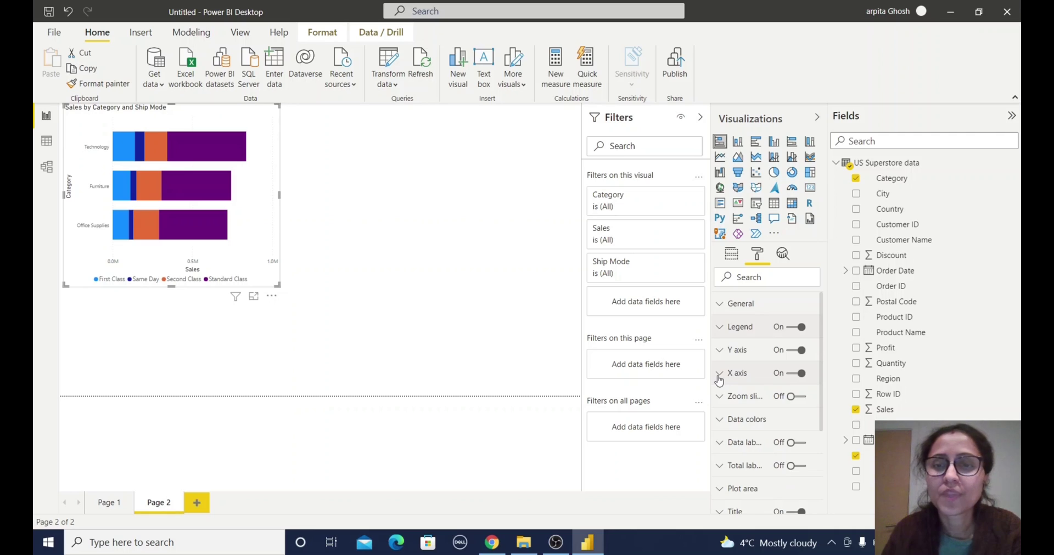
click(719, 377)
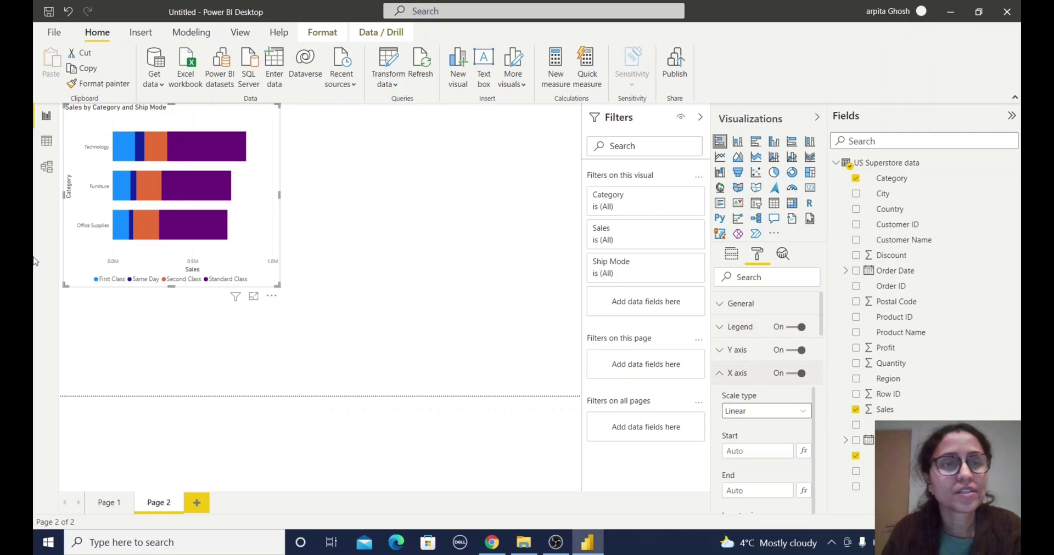
scroll(768, 428, down, 5)
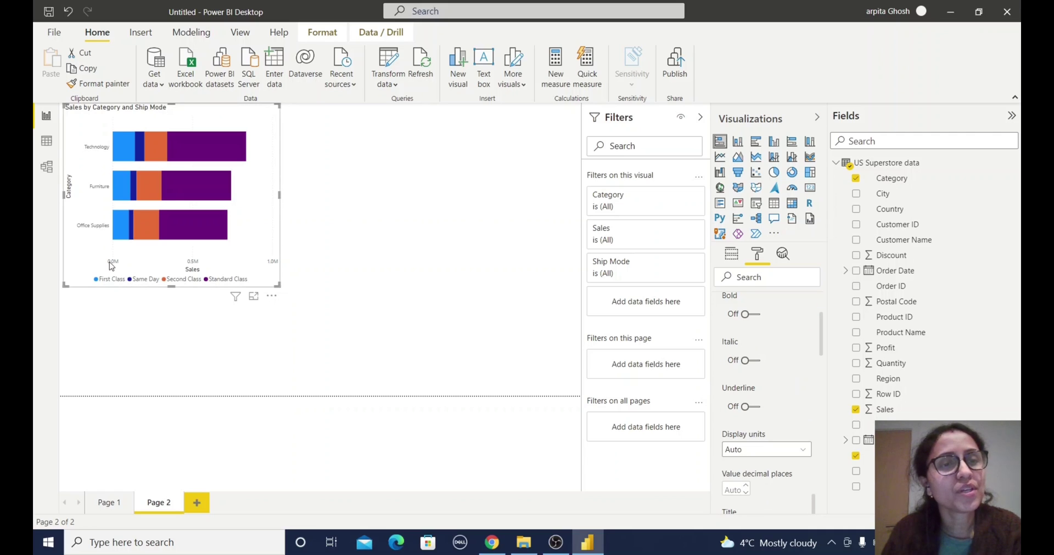
click(755, 451)
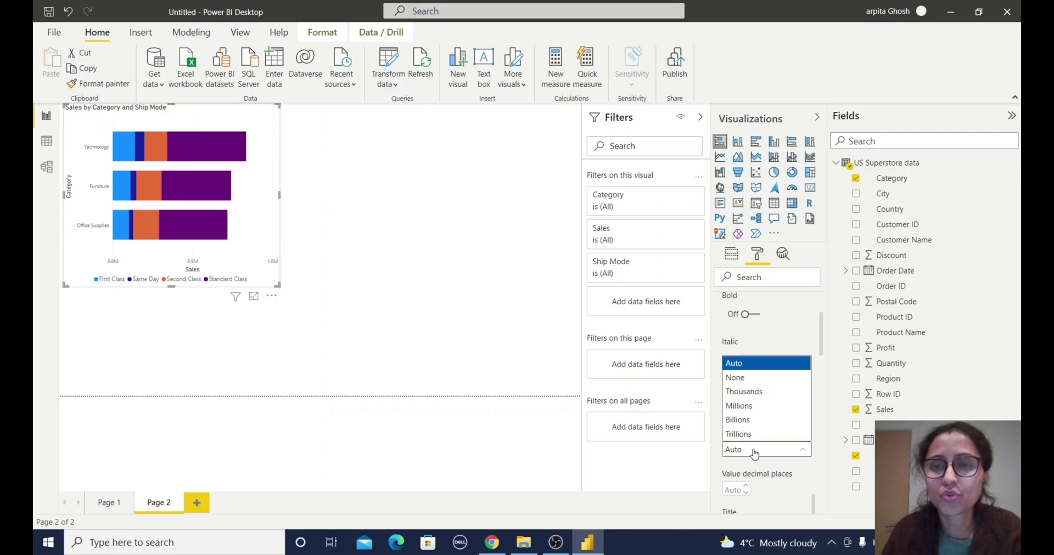
click(765, 393)
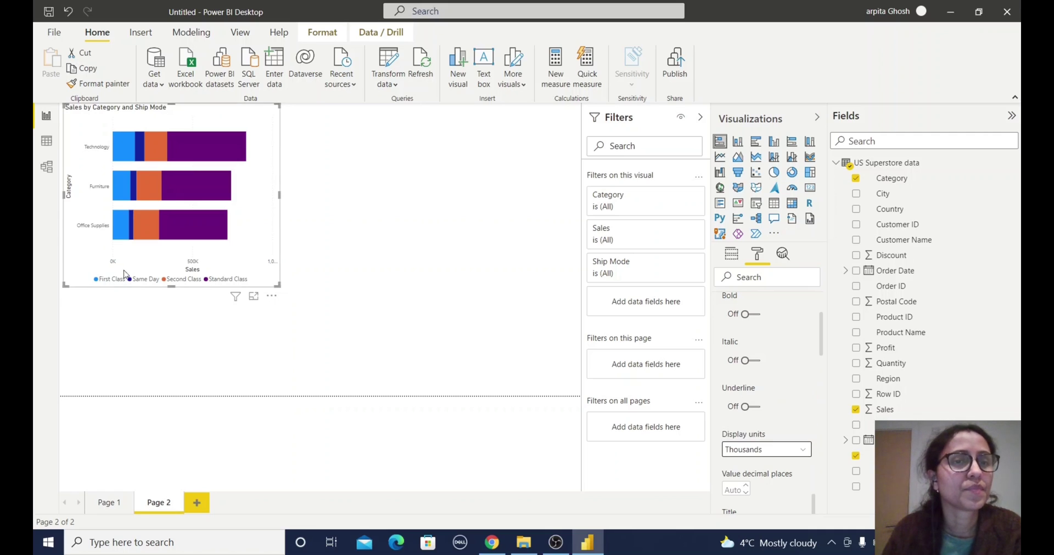
click(763, 447)
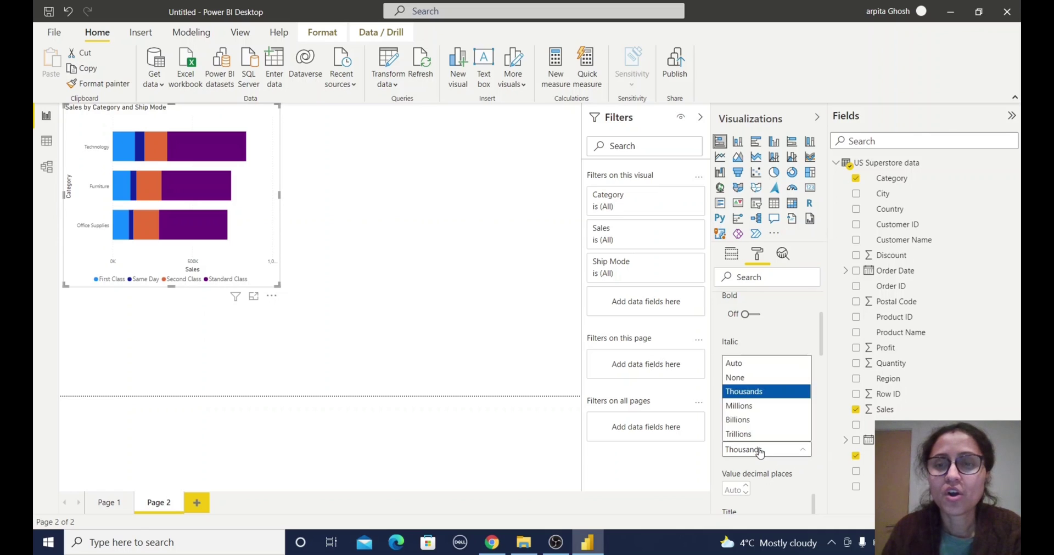
click(743, 380)
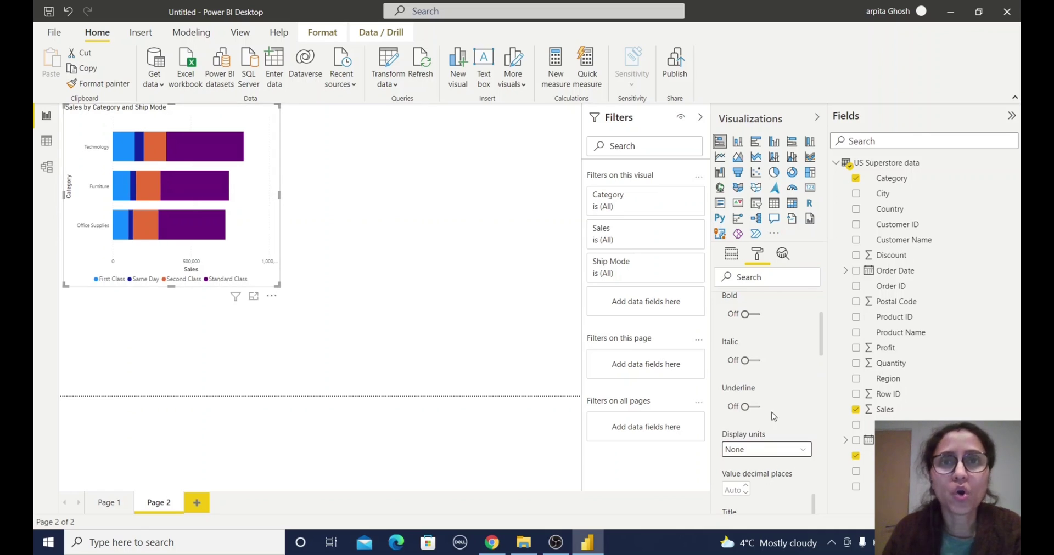
scroll(790, 387, up, 3)
click(784, 377)
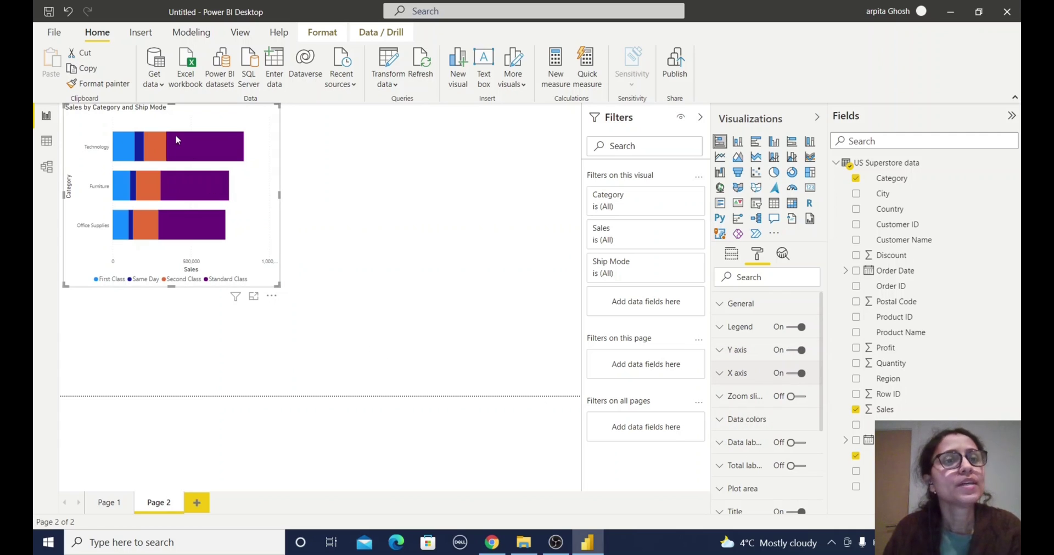
Step: Add a stacked column chart with Category on the axis and Sales as values
click(432, 183)
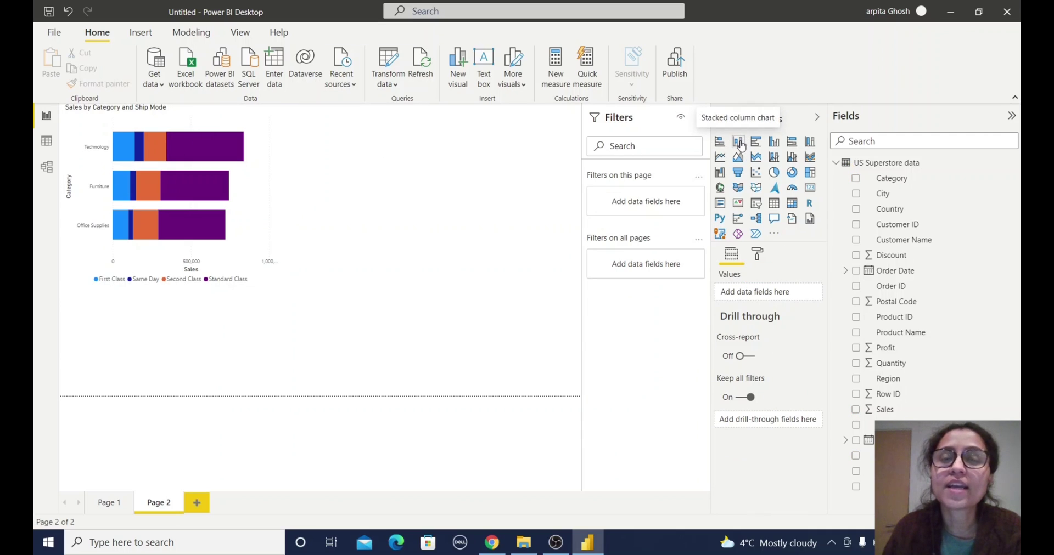
click(738, 143)
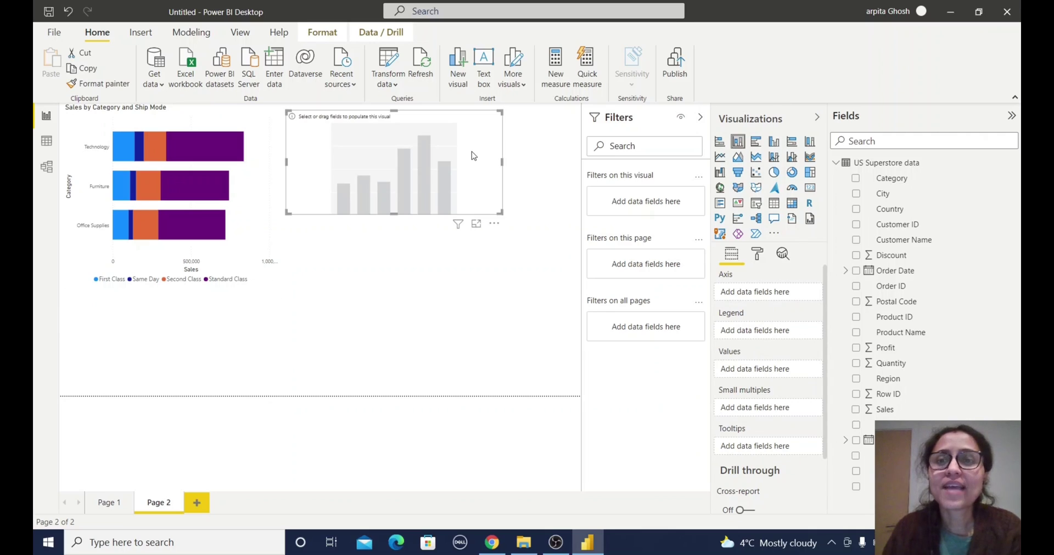
drag(888, 180, 752, 298)
drag(890, 414, 764, 379)
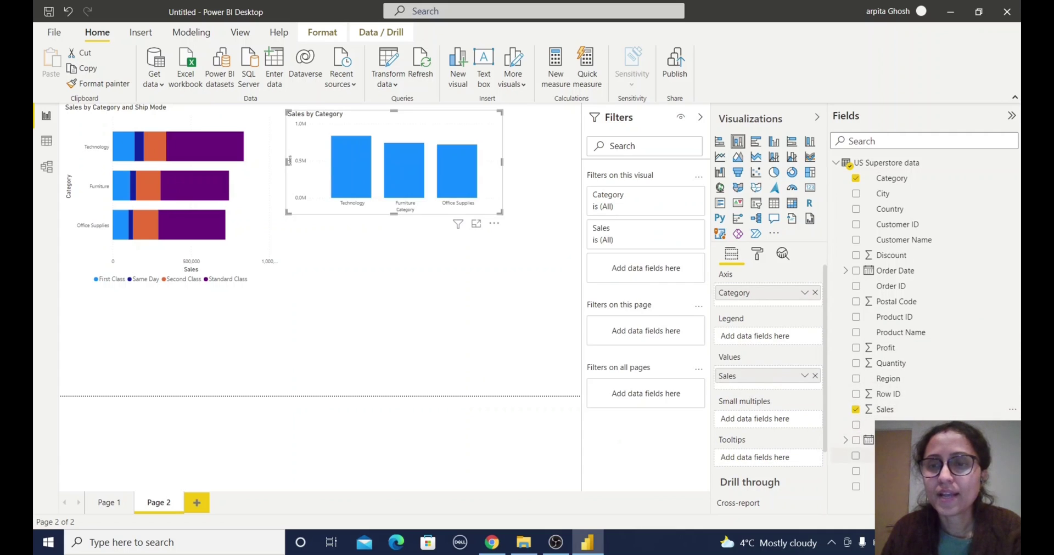
Step: Stack the columns by Ship Mode in the legend and enlarge the chart
drag(879, 455, 774, 341)
drag(500, 213, 549, 263)
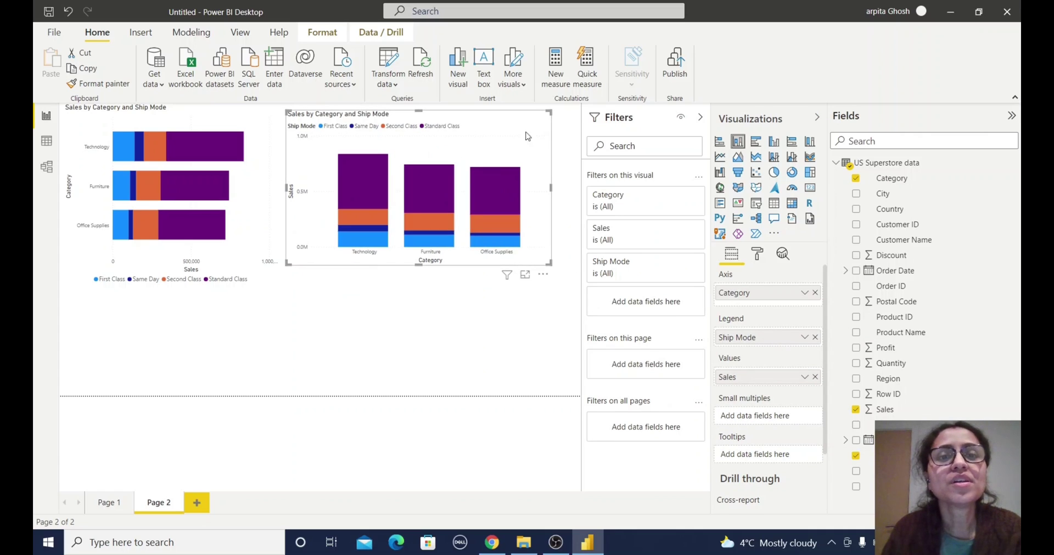
click(333, 455)
Step: Add a tall clustered bar chart with Category axis, Ship Mode legend and Sales values
click(700, 117)
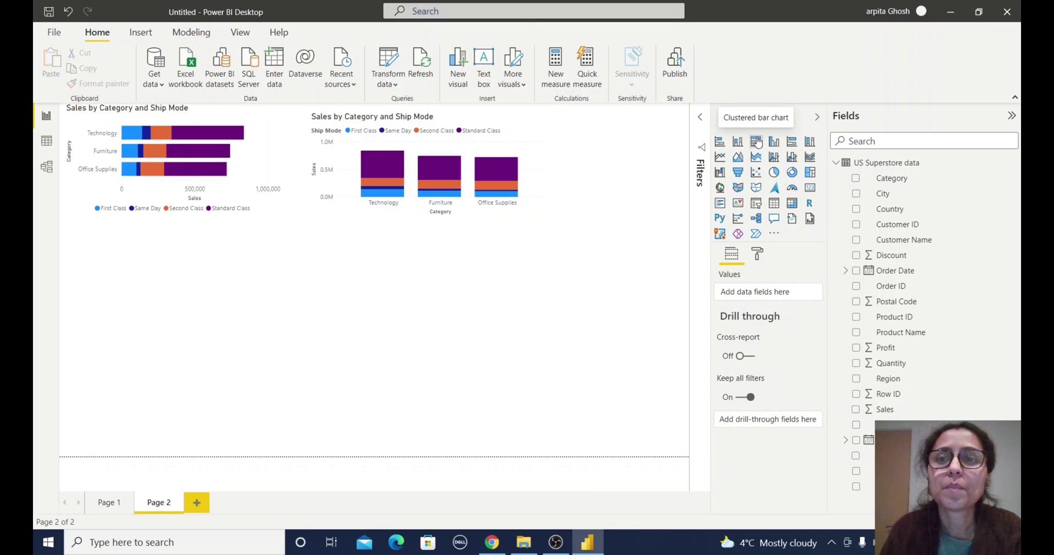
click(757, 142)
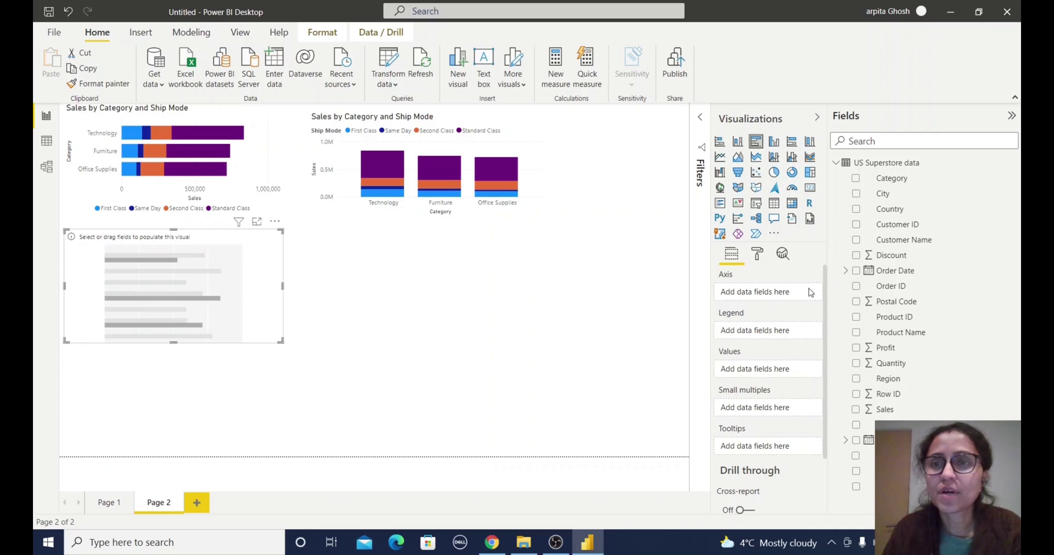
drag(801, 233, 759, 291)
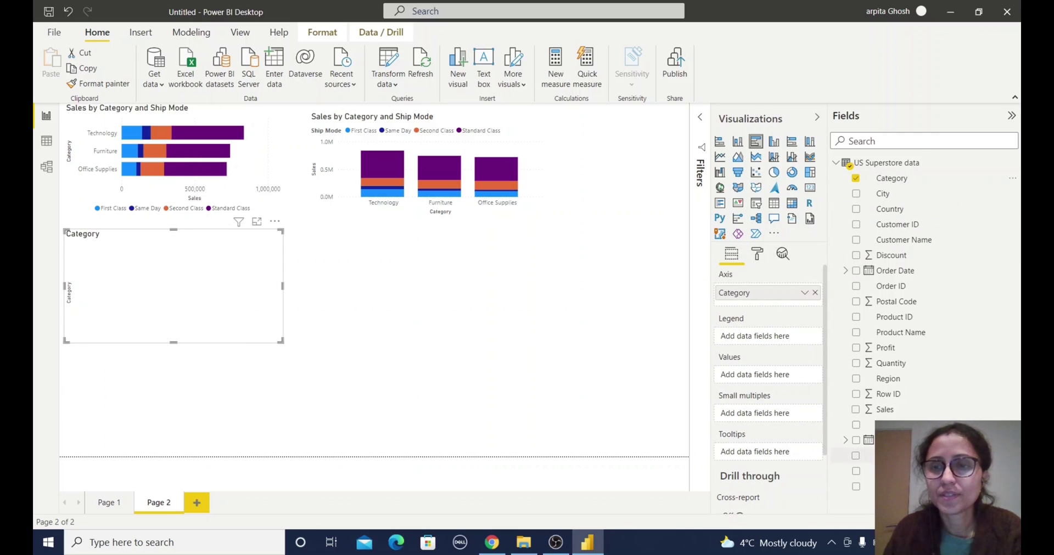
drag(866, 456, 772, 344)
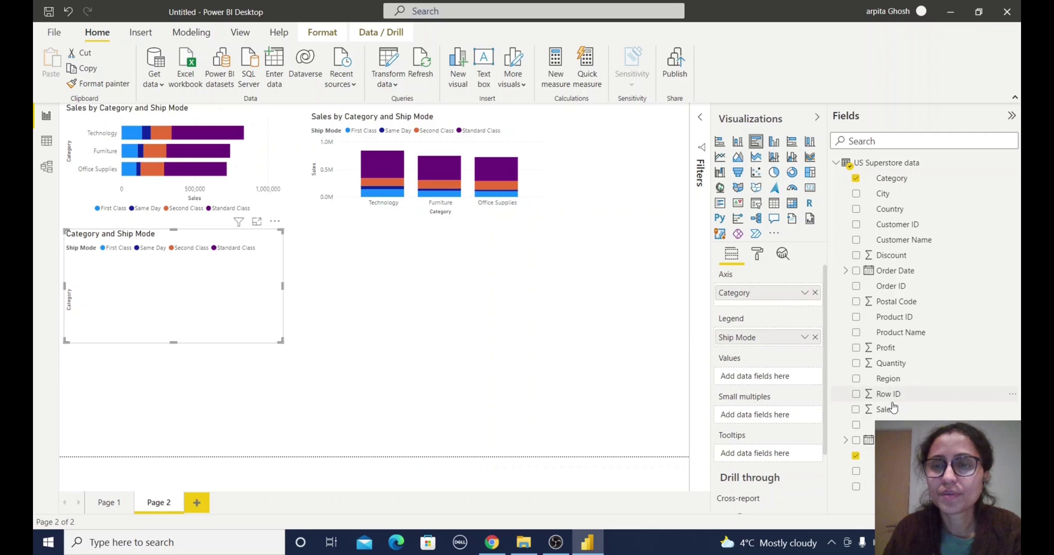
drag(884, 410, 758, 374)
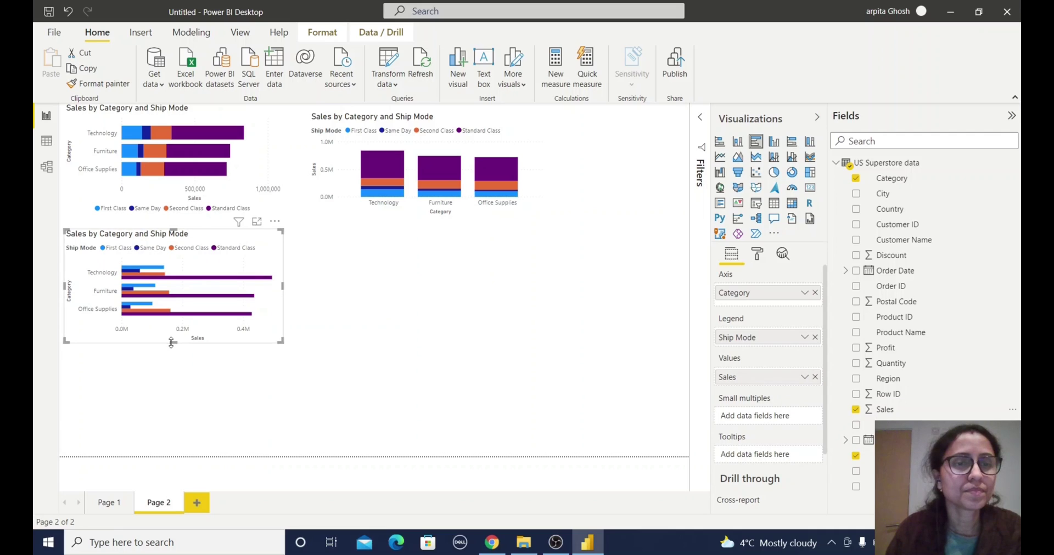
drag(173, 342, 178, 446)
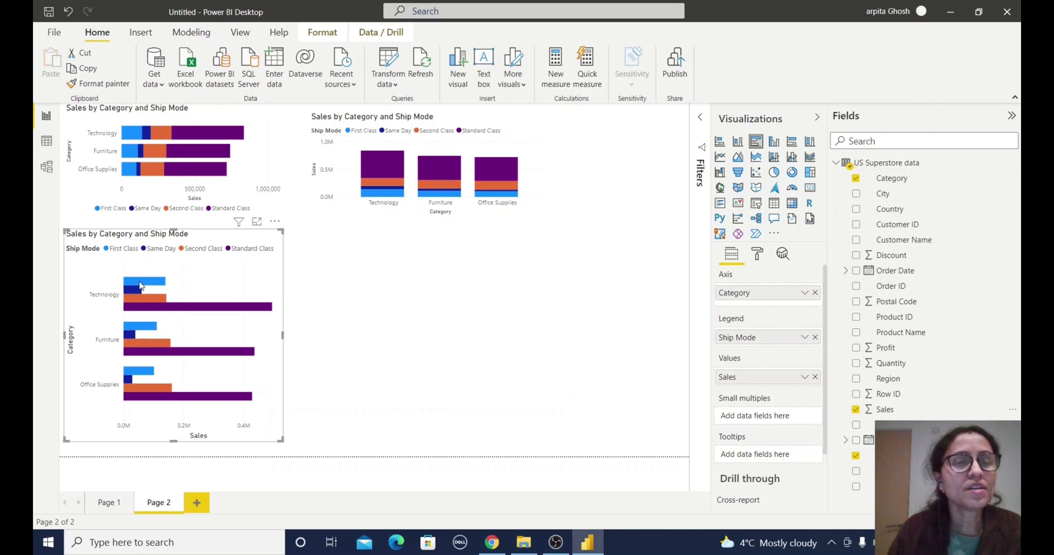
Step: Add an enlarged clustered column chart with Category axis, Ship Mode legend and Sales values
click(669, 274)
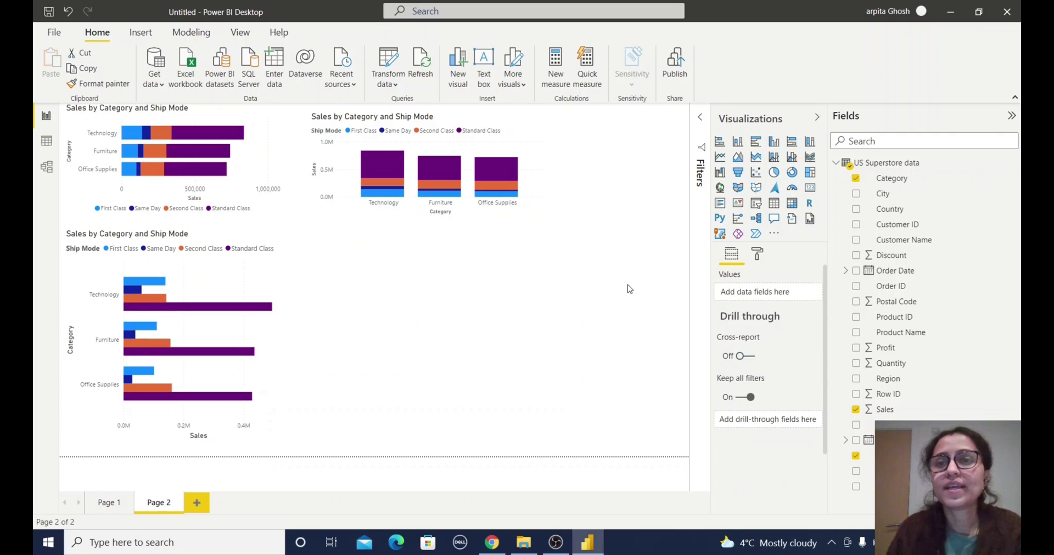
click(774, 143)
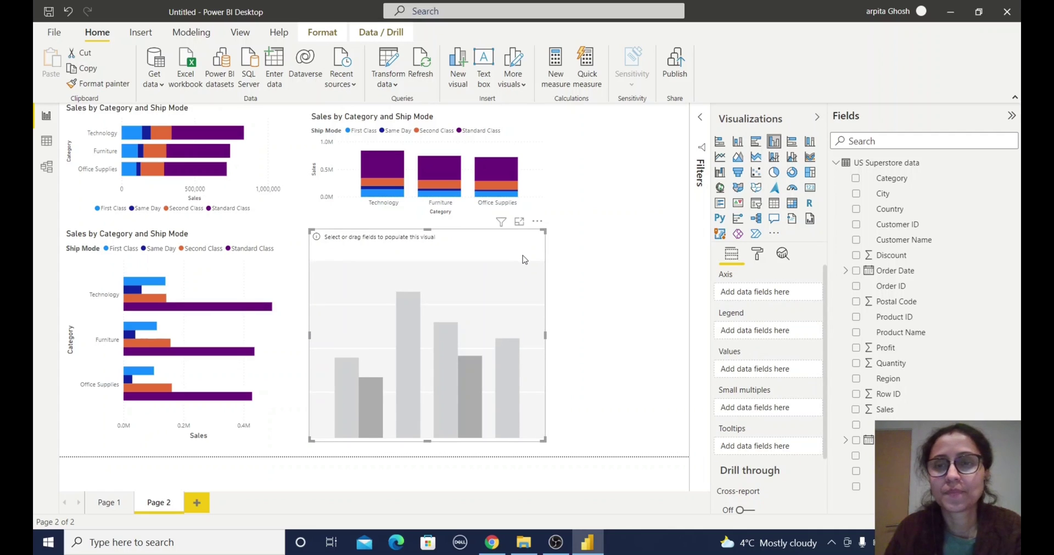
drag(895, 180, 761, 296)
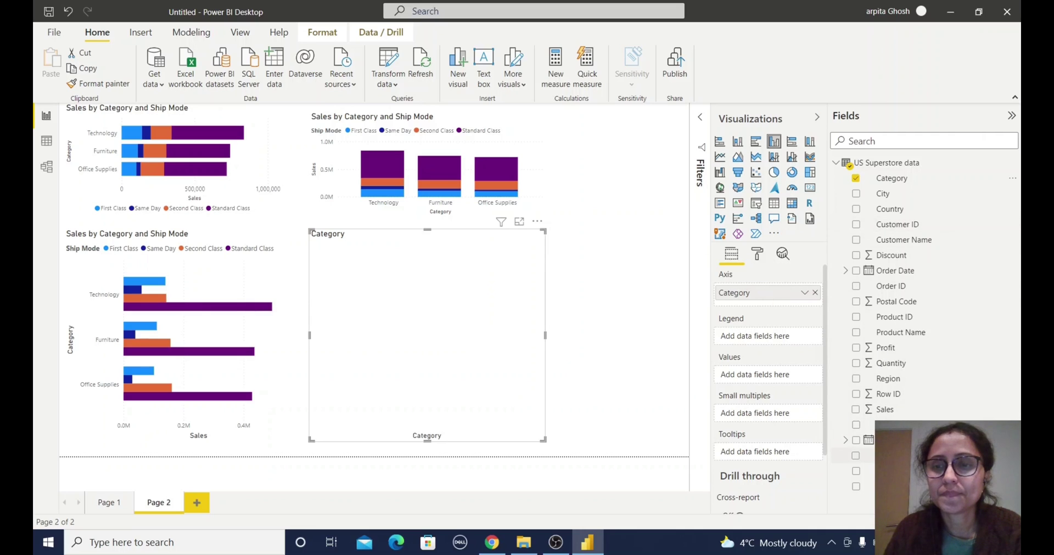
drag(900, 456, 765, 337)
drag(893, 413, 771, 385)
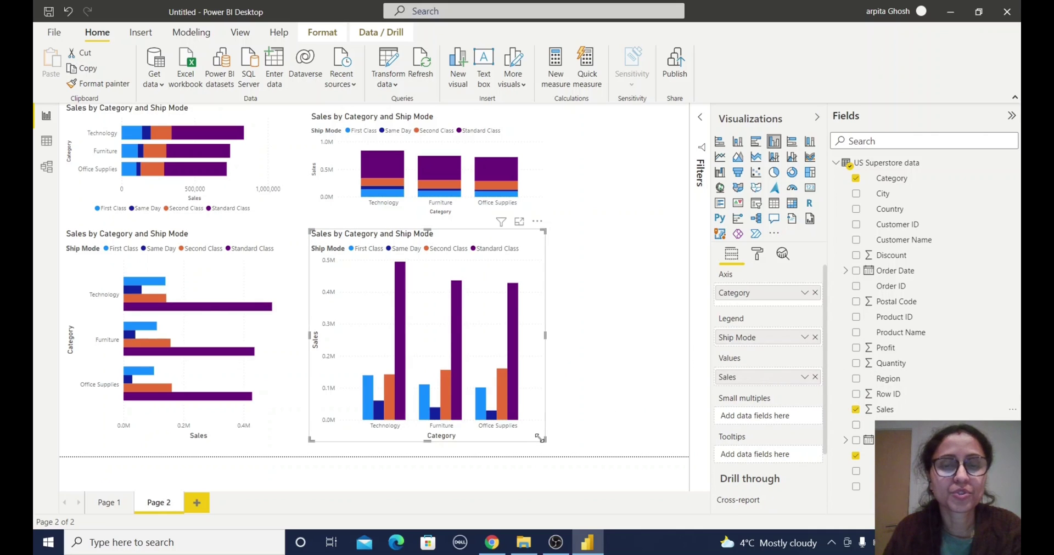
drag(555, 438, 625, 449)
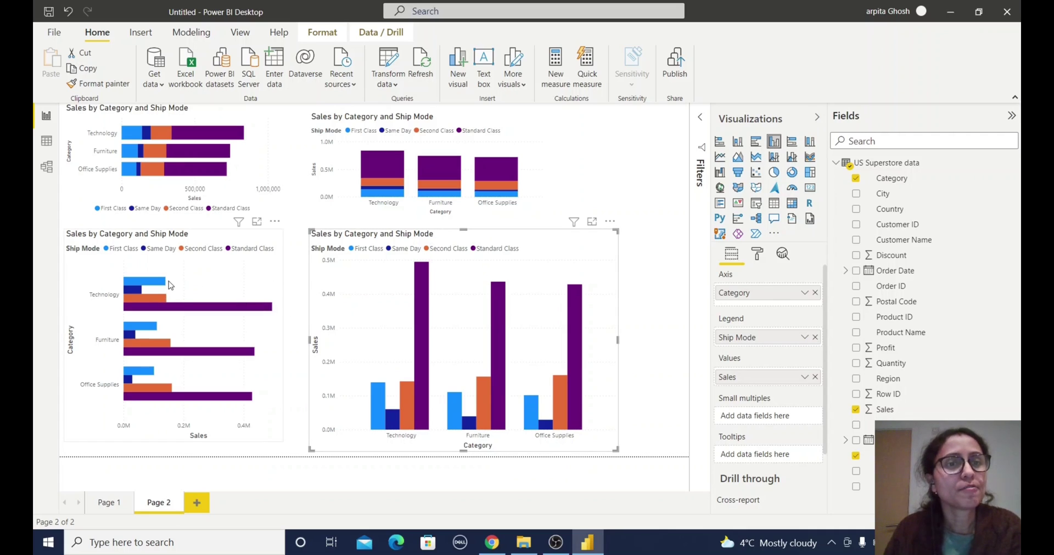
mouse_move(151, 282)
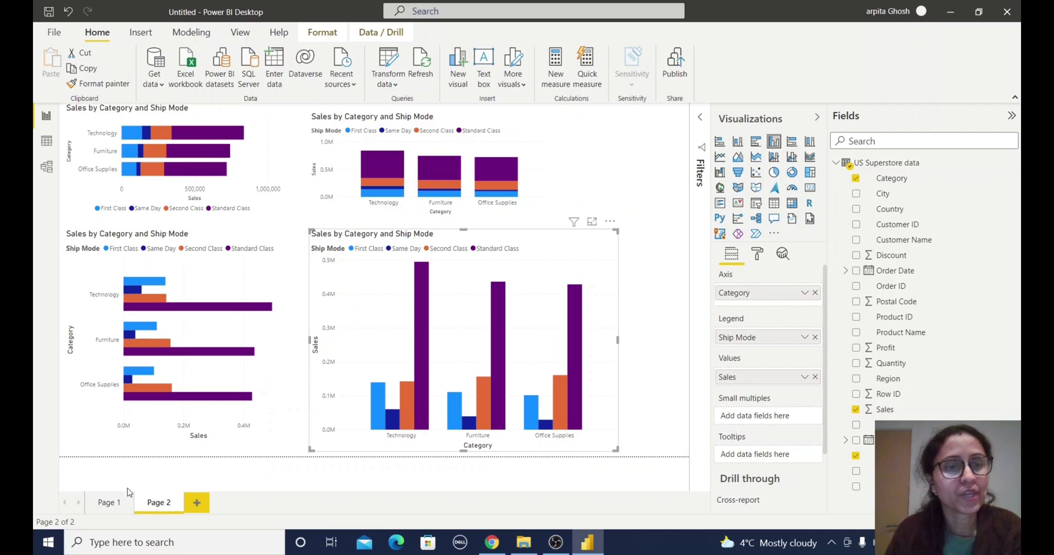
Step: On a new Page 3, add an enlarged 100% stacked bar chart of Sales by Category and Ship Mode
click(196, 502)
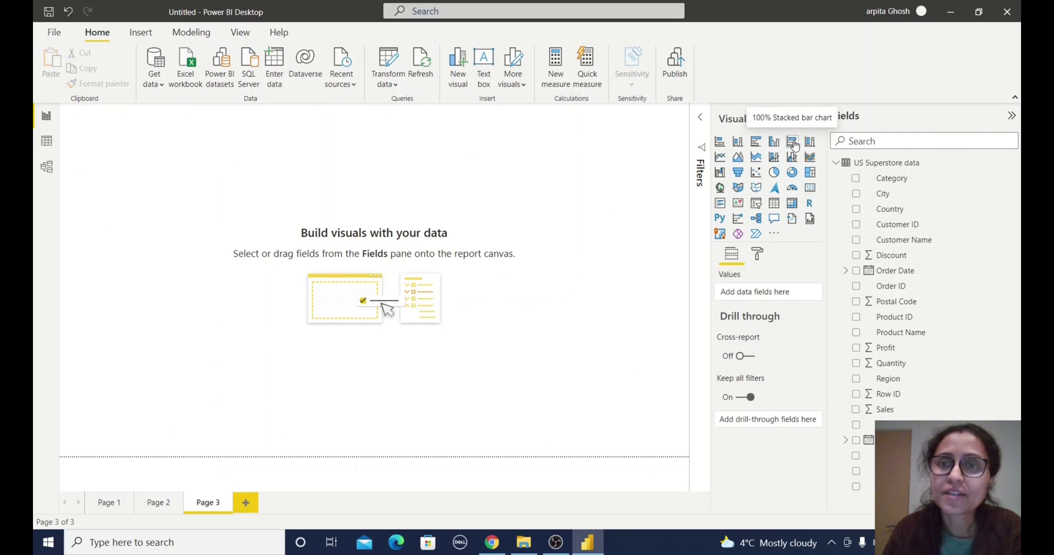
click(792, 142)
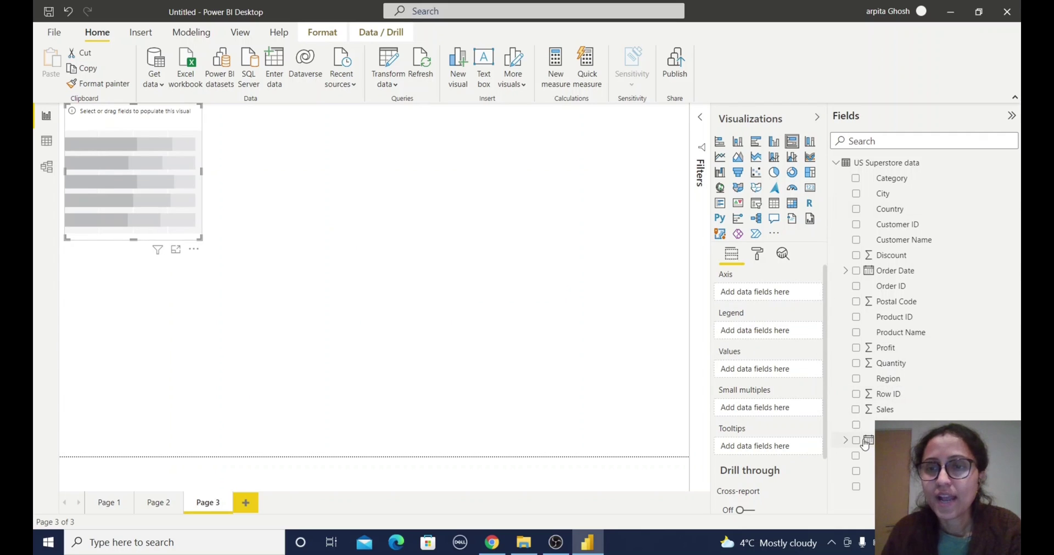
click(855, 410)
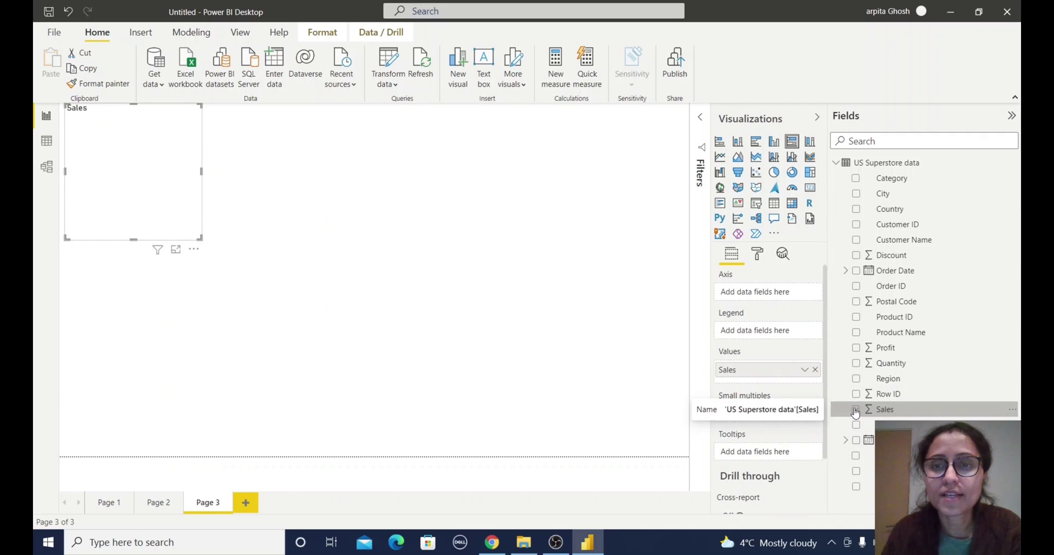
click(855, 178)
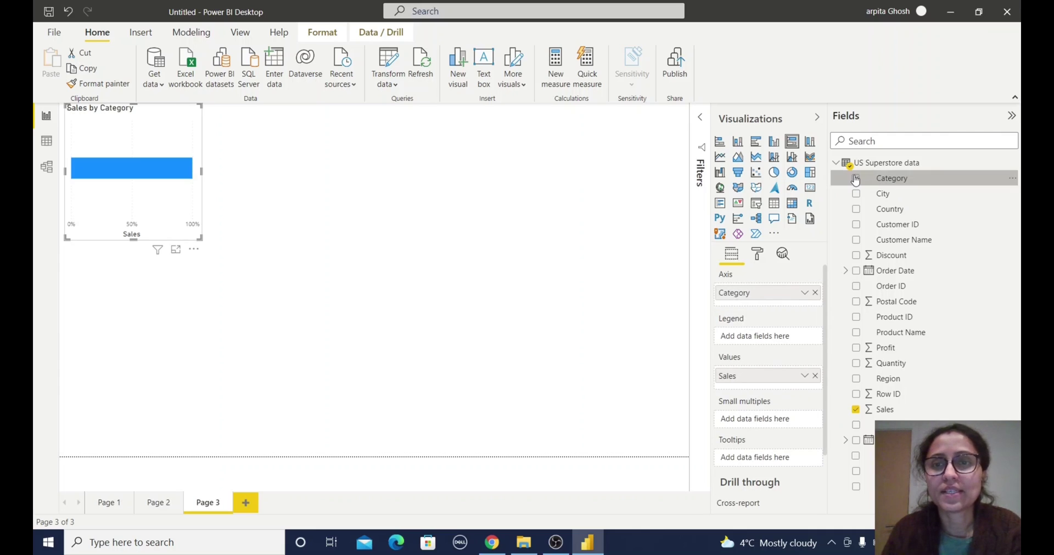
click(856, 456)
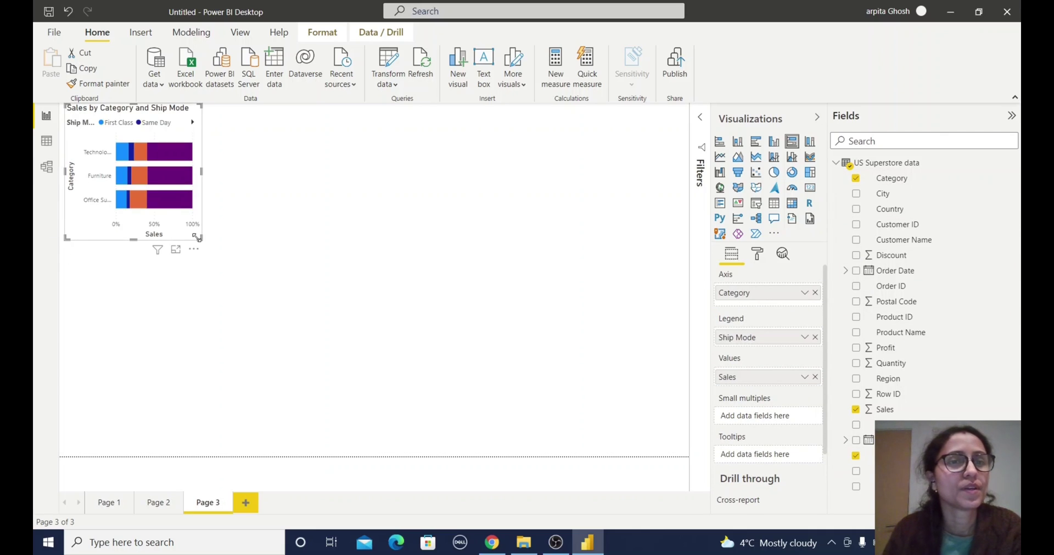
drag(197, 238, 423, 381)
mouse_move(302, 184)
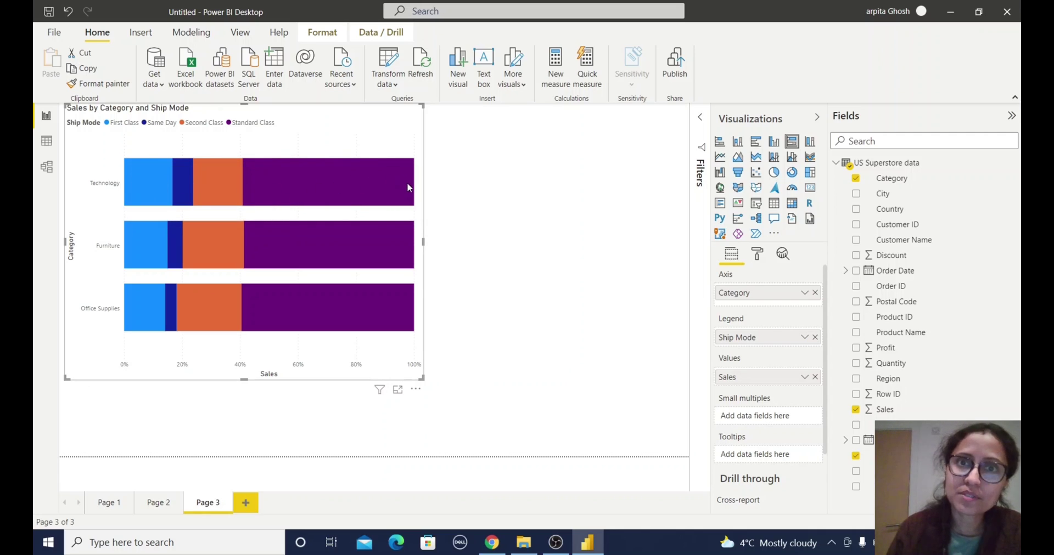
mouse_move(161, 182)
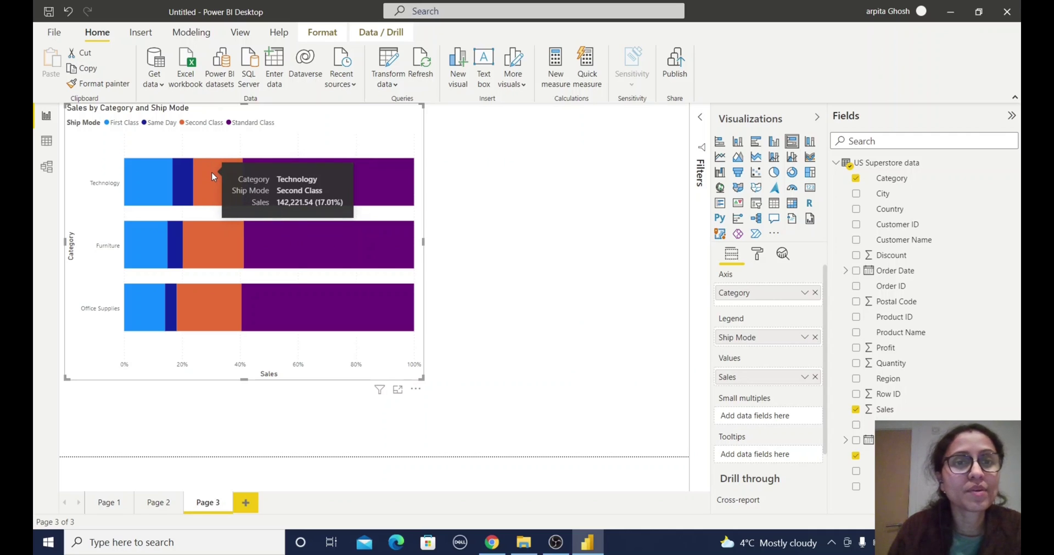
mouse_move(335, 172)
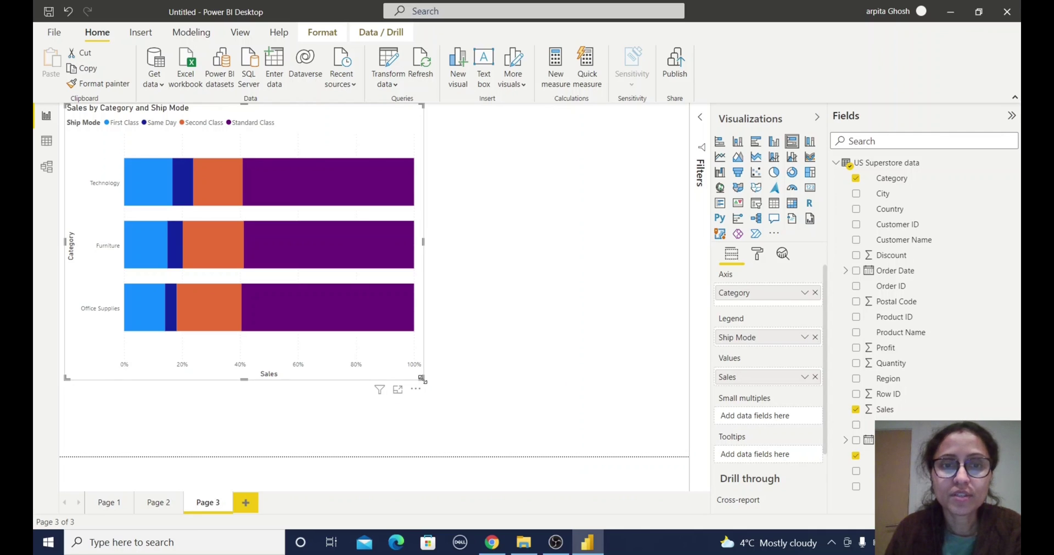
Step: Narrow the bar chart and place a tall empty 100% stacked column chart beside it
drag(421, 378, 384, 372)
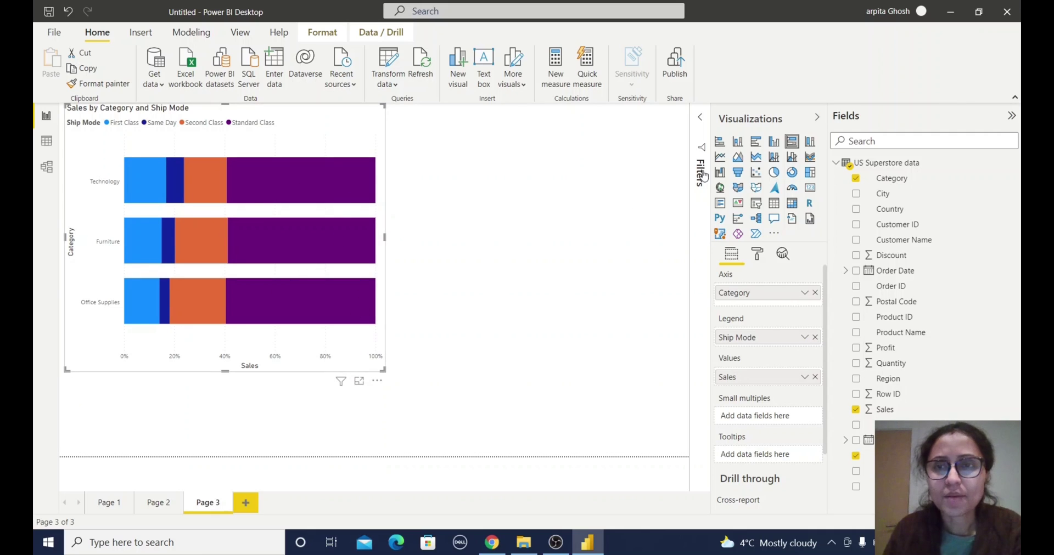
click(586, 195)
click(810, 142)
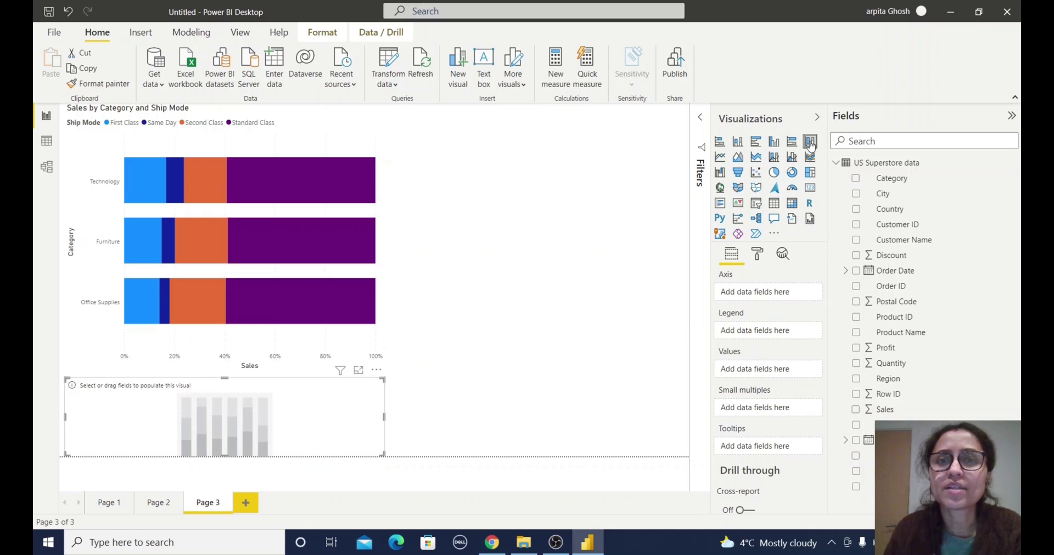
drag(381, 374, 647, 128)
drag(490, 213, 492, 371)
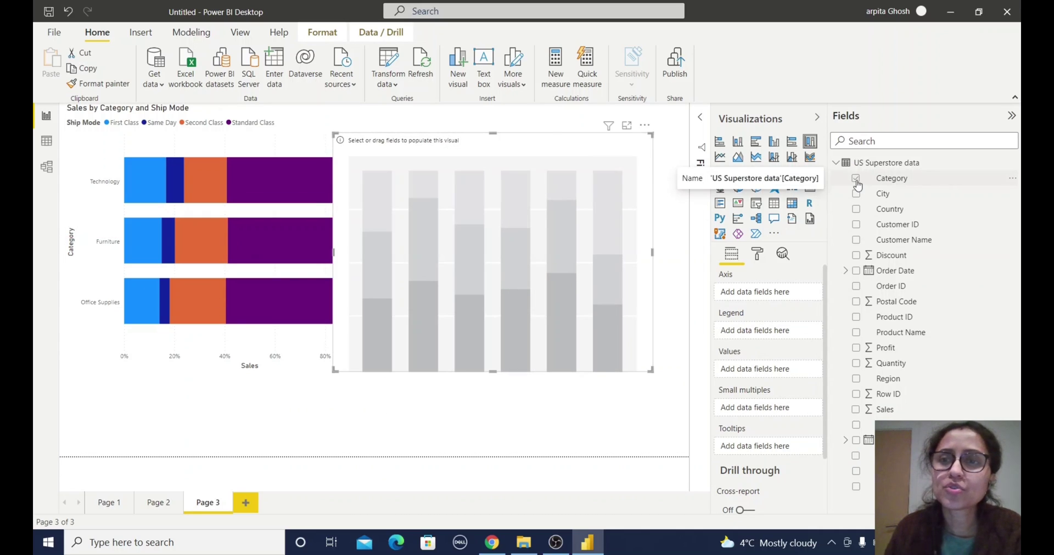
Step: Fill the column chart with Category on the axis, Sales as values and Ship Mode as legend
click(856, 179)
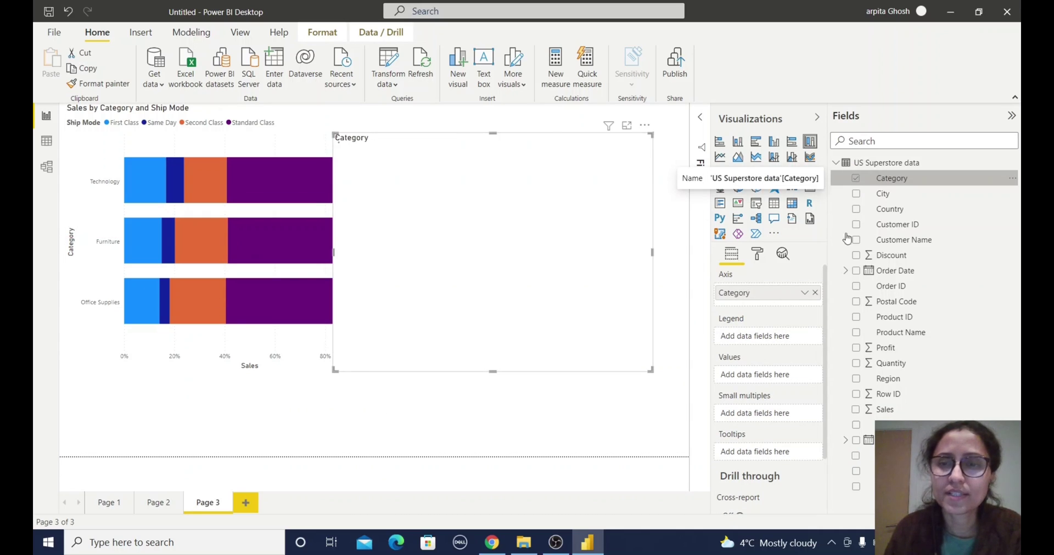
click(856, 410)
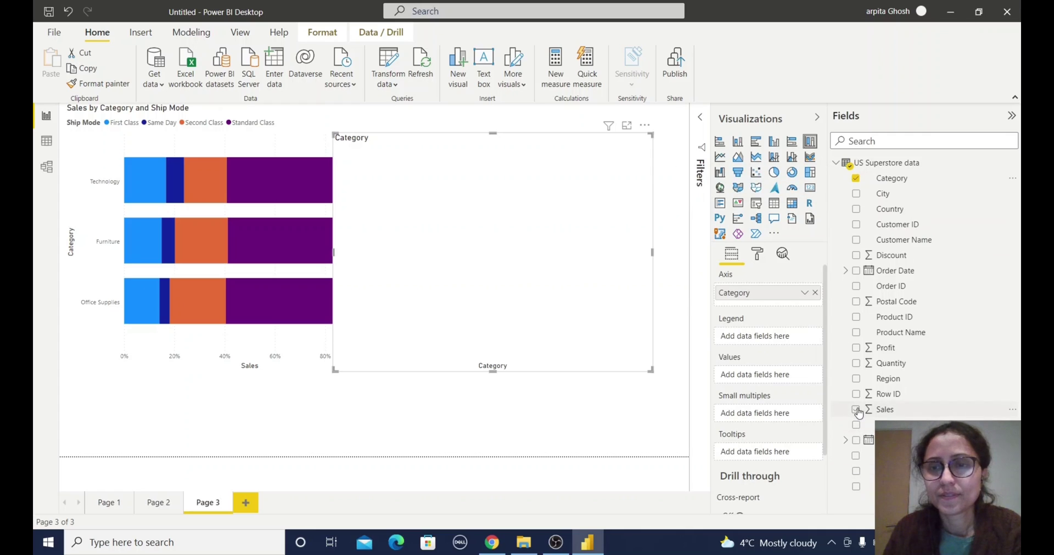
click(855, 456)
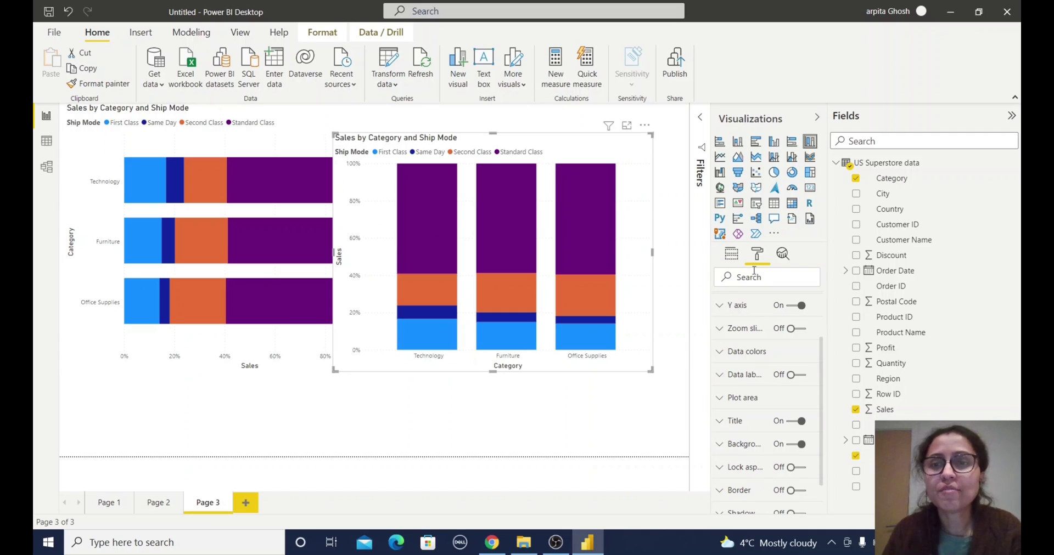
Step: Scroll through the 100% stacked column chart's Format settings in the Visualizations pane
scroll(767, 422, down, 2)
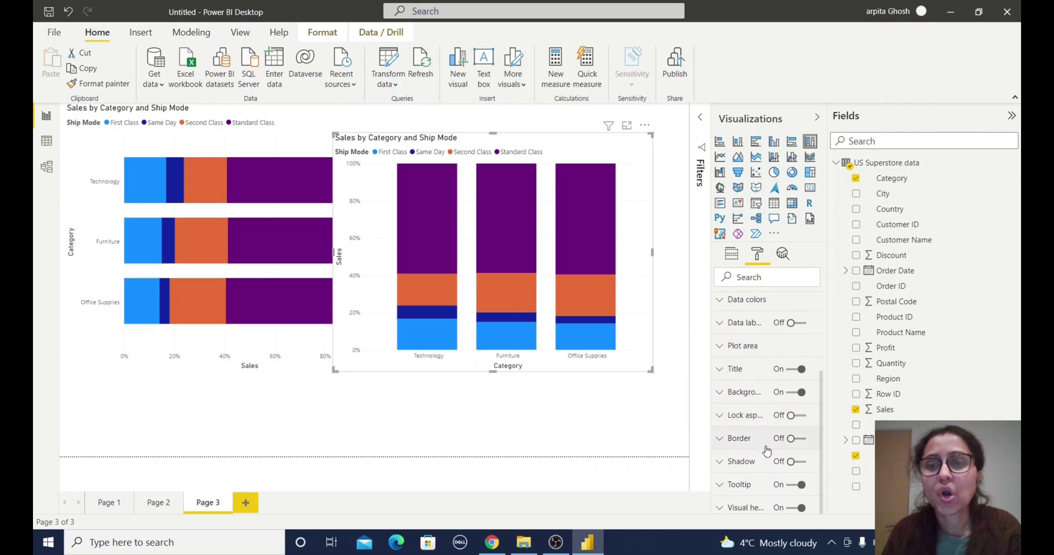